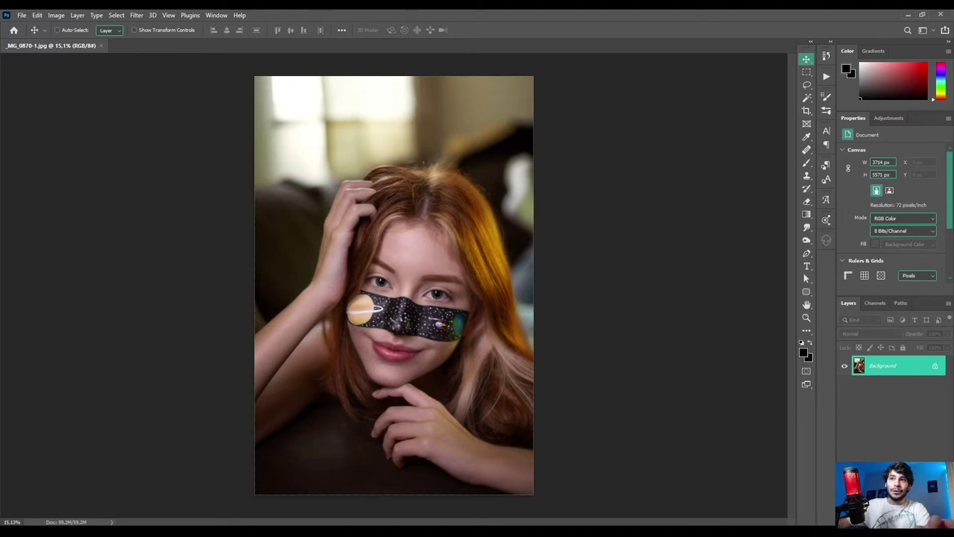
Add two empty layers named Luz and Sombra and select Luz
key("ctrl+shift+alt+n")
key("ctrl+shift+alt+n")
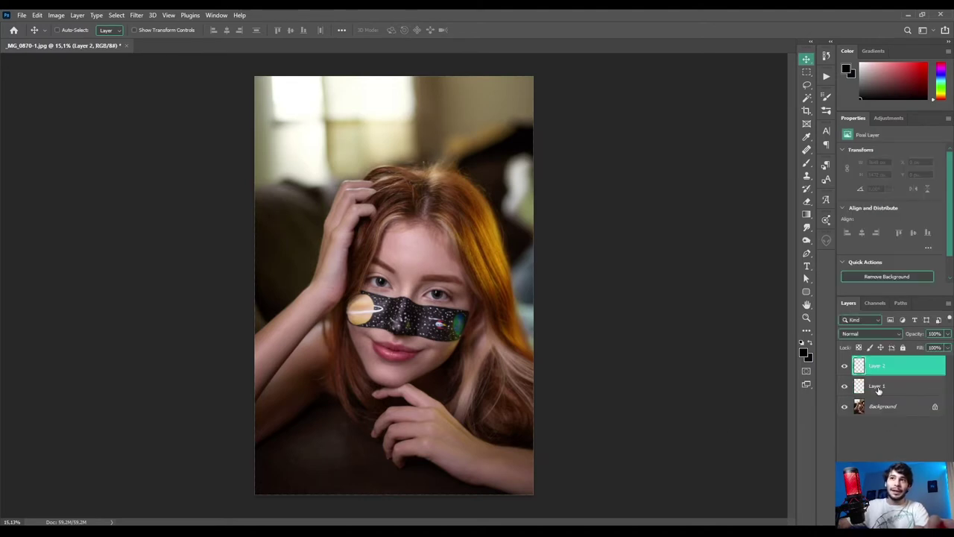
double_click(878, 387)
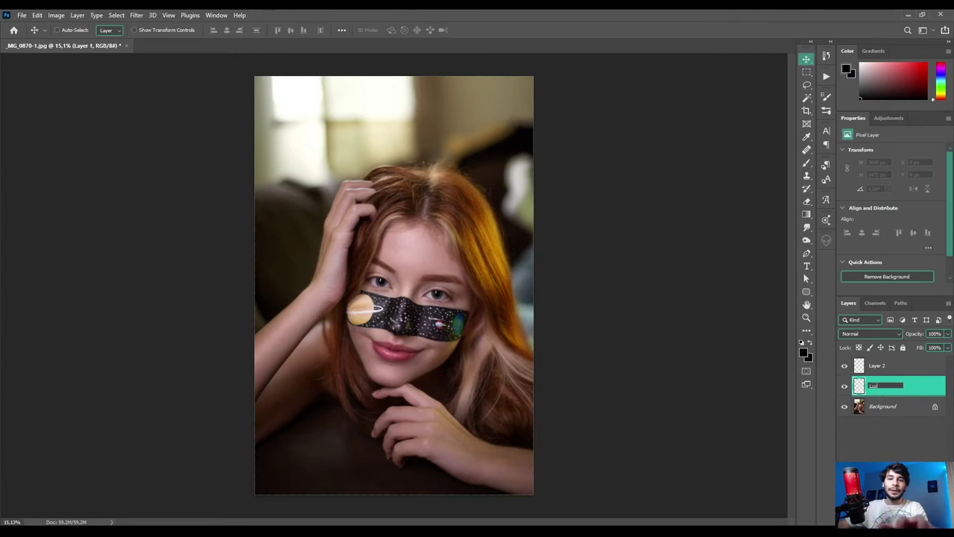
double_click(880, 372)
type("Sombra")
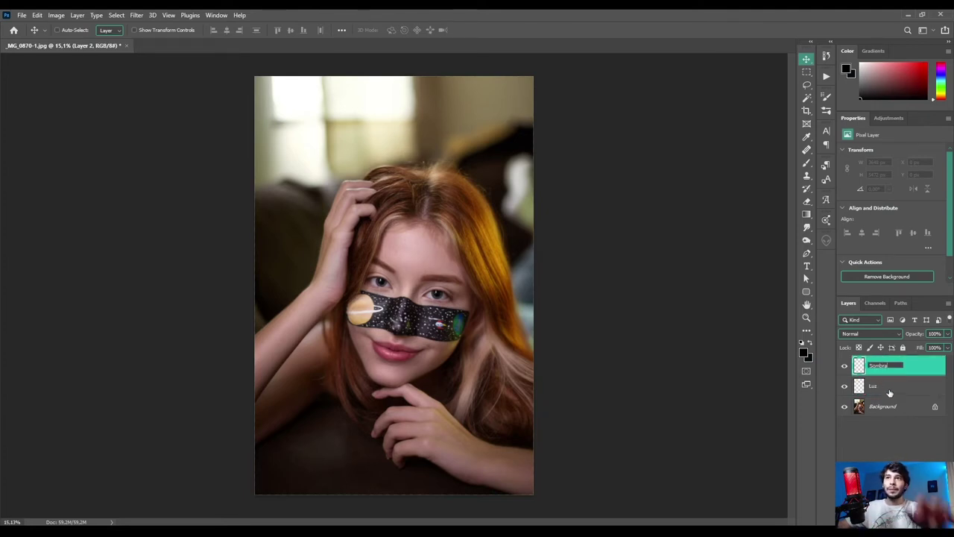
left_click(889, 392)
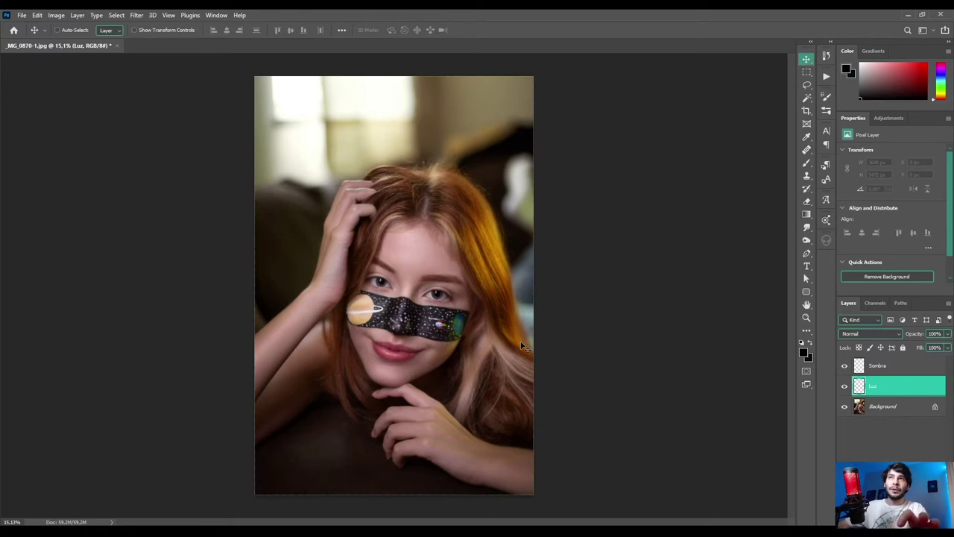
Ready a Soft Round brush from the Imad_brushset folder at 86% flow
key("b")
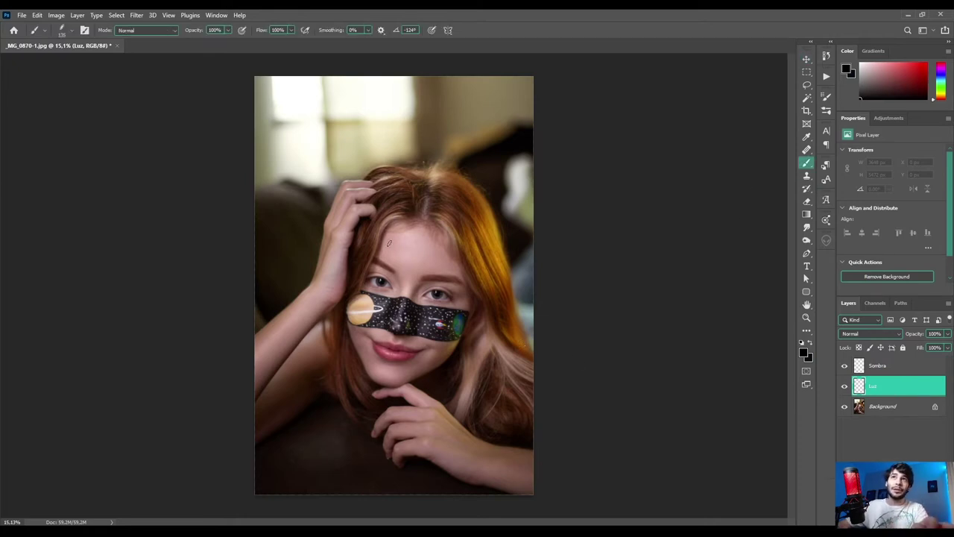
right_click(389, 243)
left_click(404, 332)
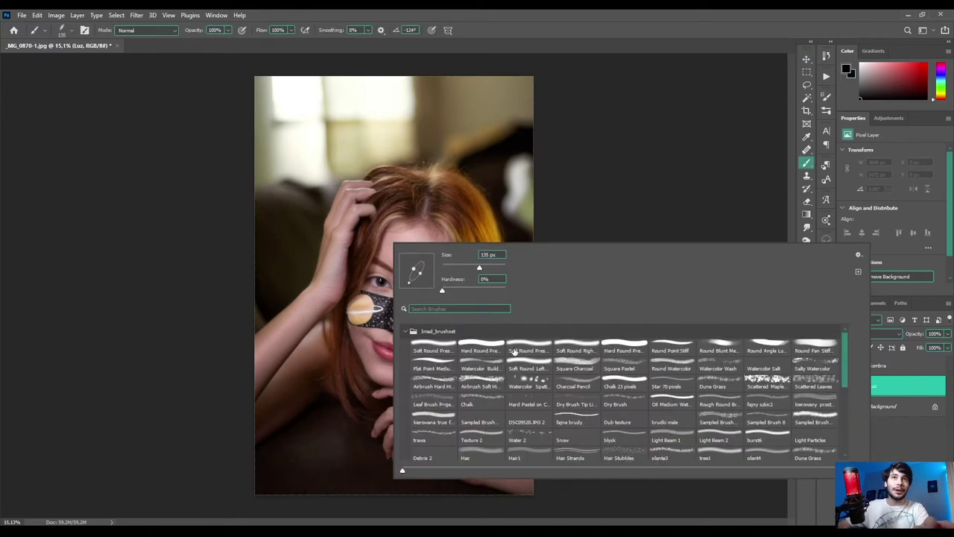
left_click(514, 351)
key("Return")
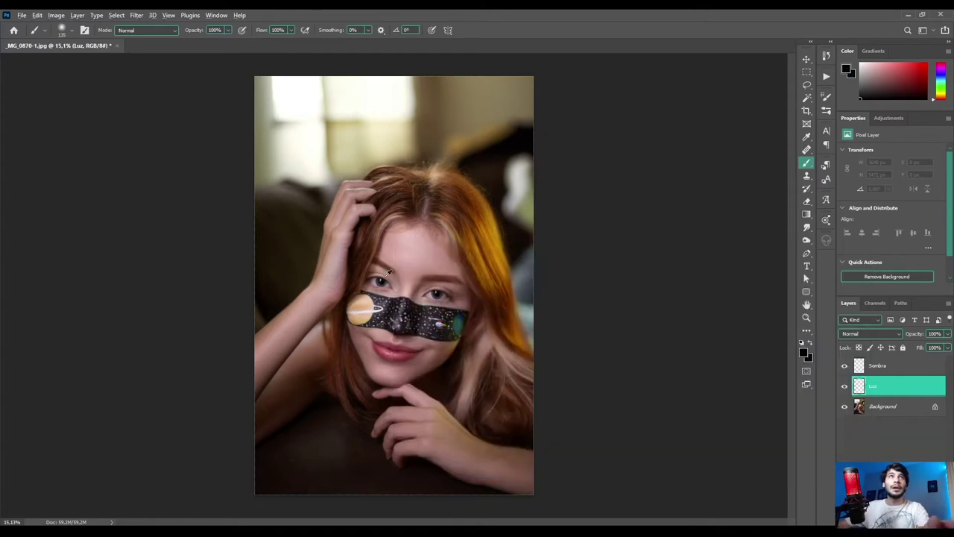
scroll(359, 254, "up", 2)
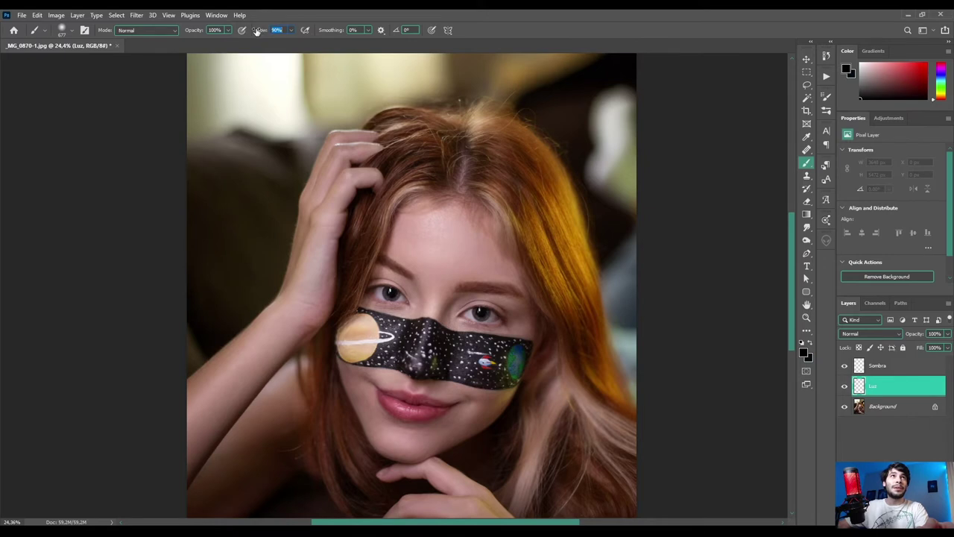
type("86")
key("Return")
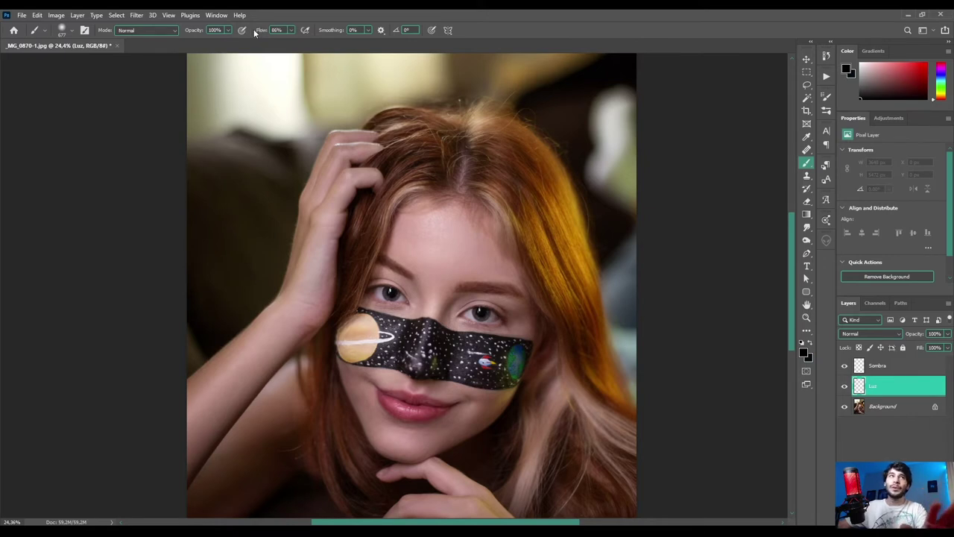
Paint soft white light on the forehead and across the right cheek
key("x")
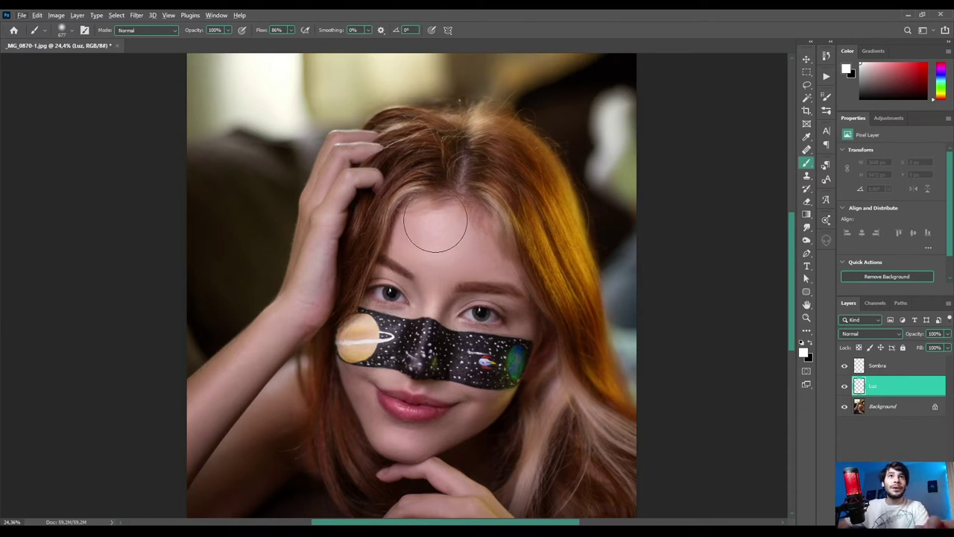
mouse_move(432, 231)
left_mouse_down()
mouse_move(453, 232)
mouse_move(454, 251)
mouse_move(426, 234)
left_mouse_up()
mouse_move(443, 287)
left_mouse_down()
mouse_move(418, 287)
mouse_move(420, 352)
mouse_move(406, 364)
mouse_move(510, 351)
left_mouse_up()
left_click(465, 360)
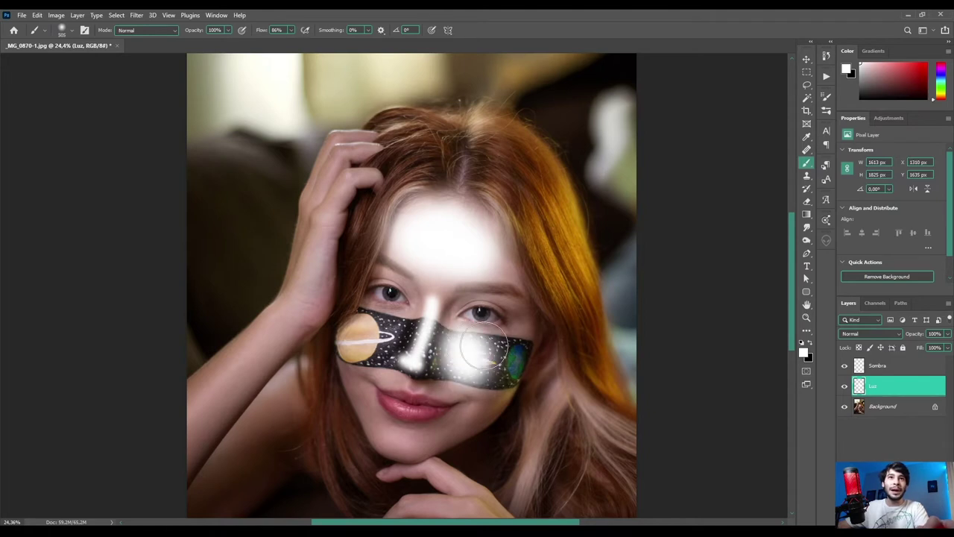
left_click_drag(447, 415, 421, 447)
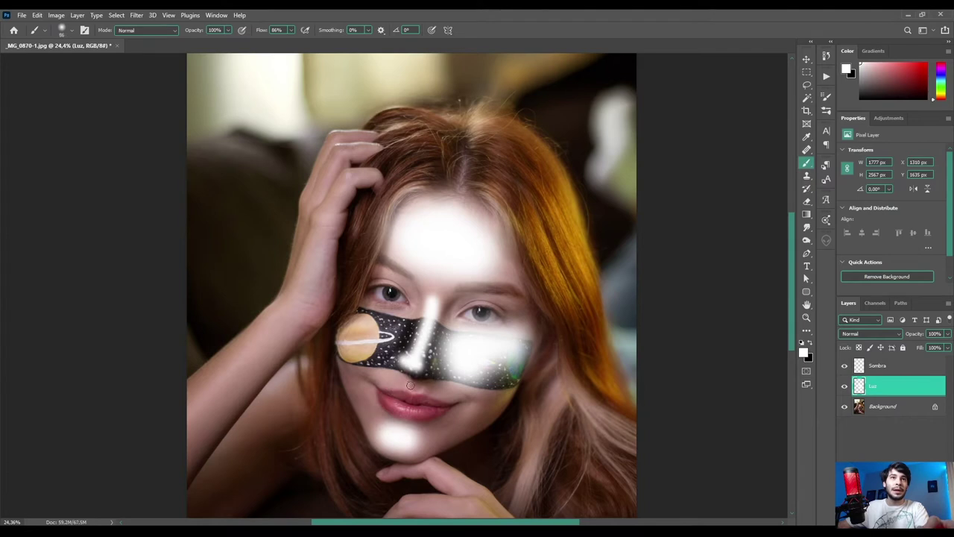
Paint white highlights on the lower lip, planet, brows, raised forearm and fingers
left_click_drag(387, 401, 417, 407)
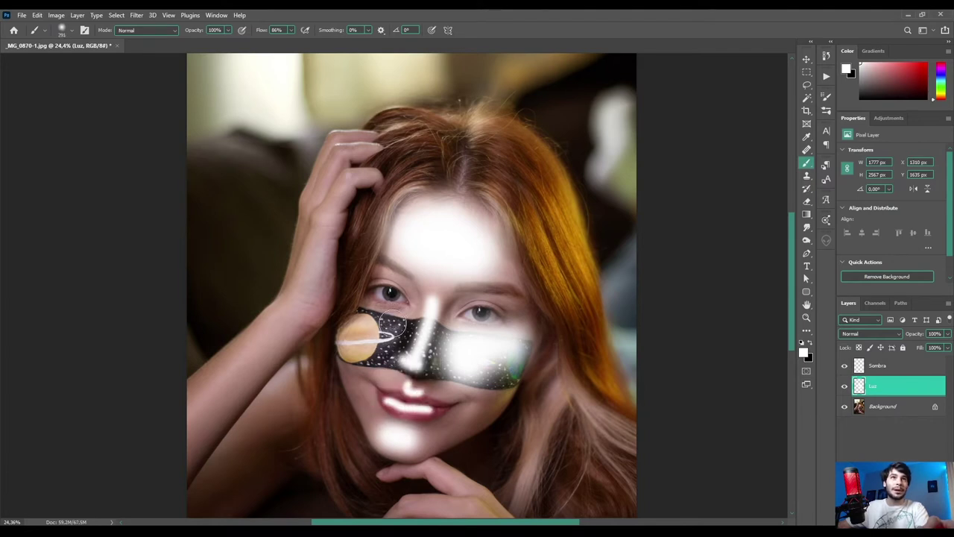
left_click_drag(380, 328, 351, 352)
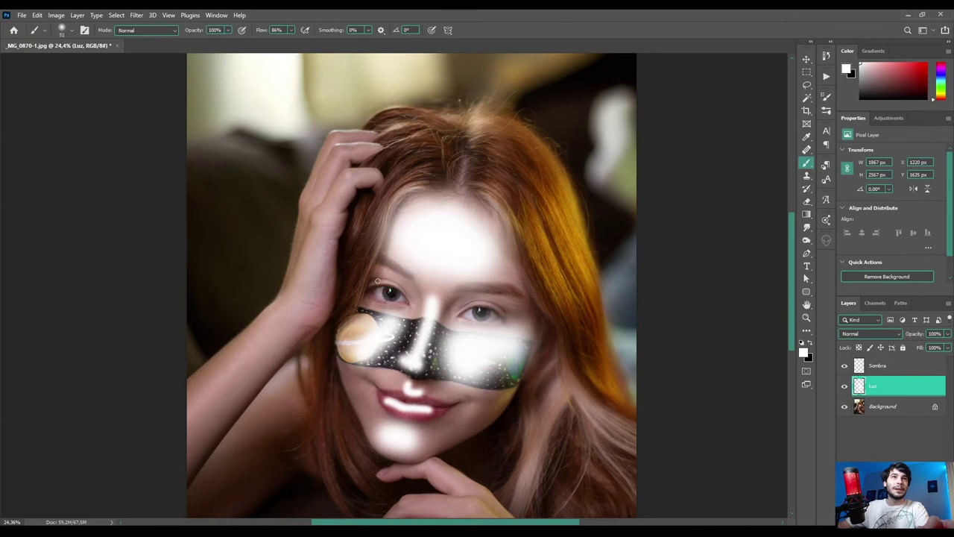
left_click_drag(374, 277, 403, 281)
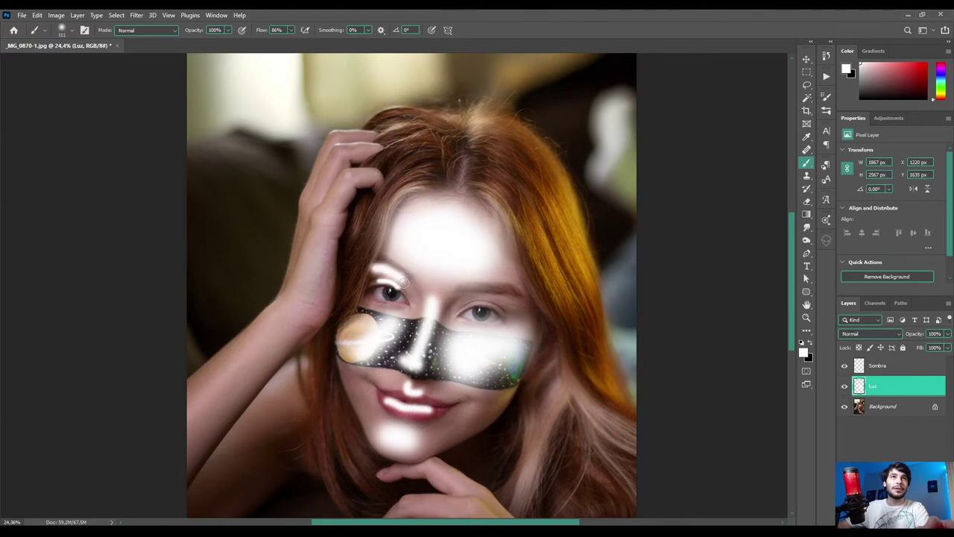
left_click_drag(470, 298, 516, 299)
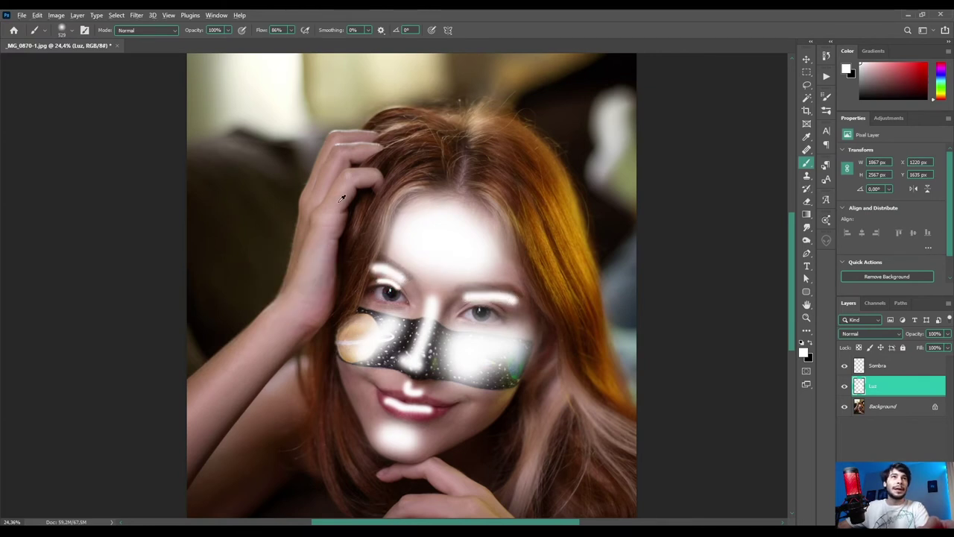
left_click_drag(357, 190, 156, 441)
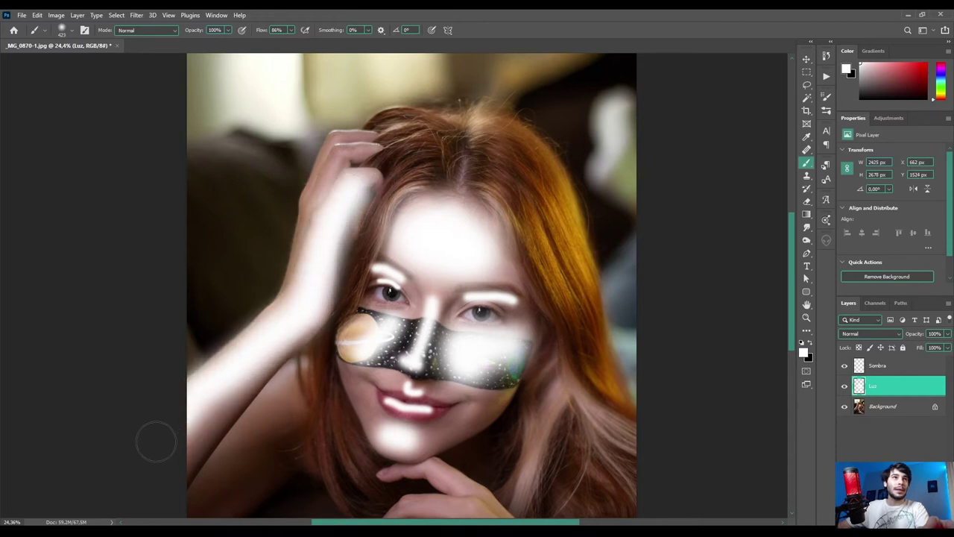
left_click_drag(427, 473, 520, 492)
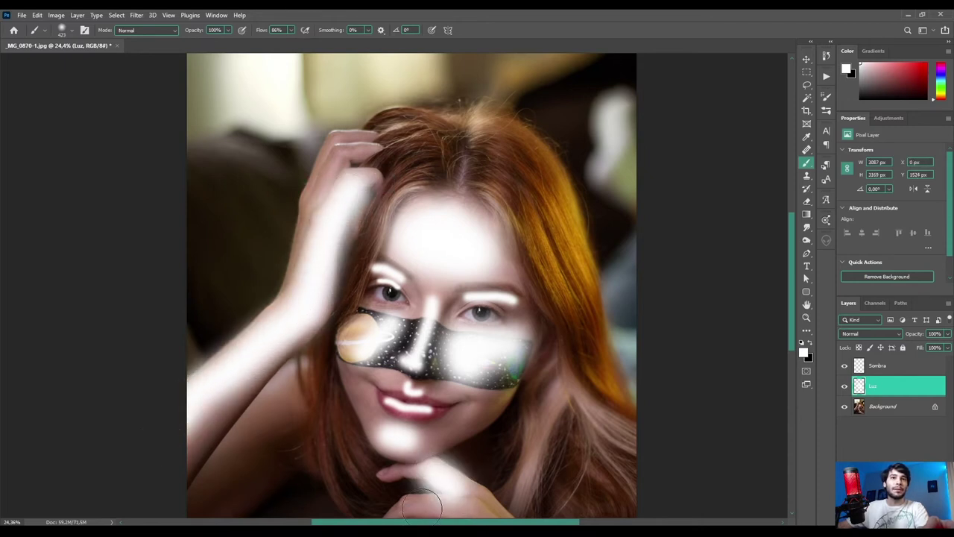
Hide the Luz layer and select Sombra with a black brush
key("v")
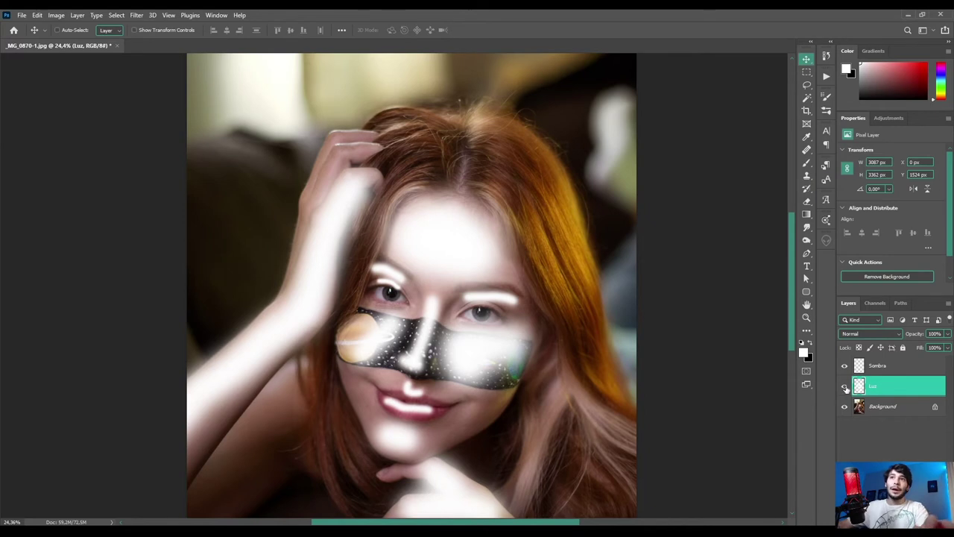
left_click(845, 387)
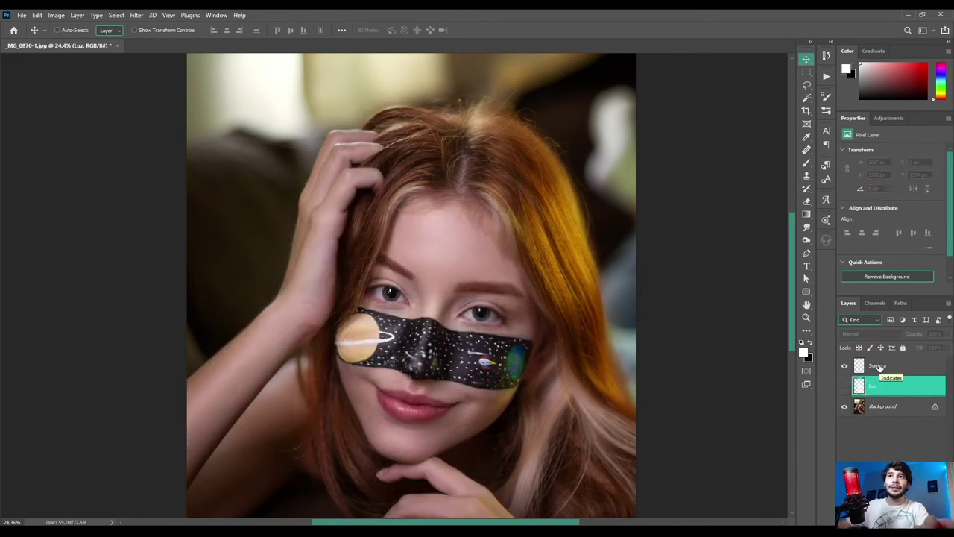
left_click(909, 368)
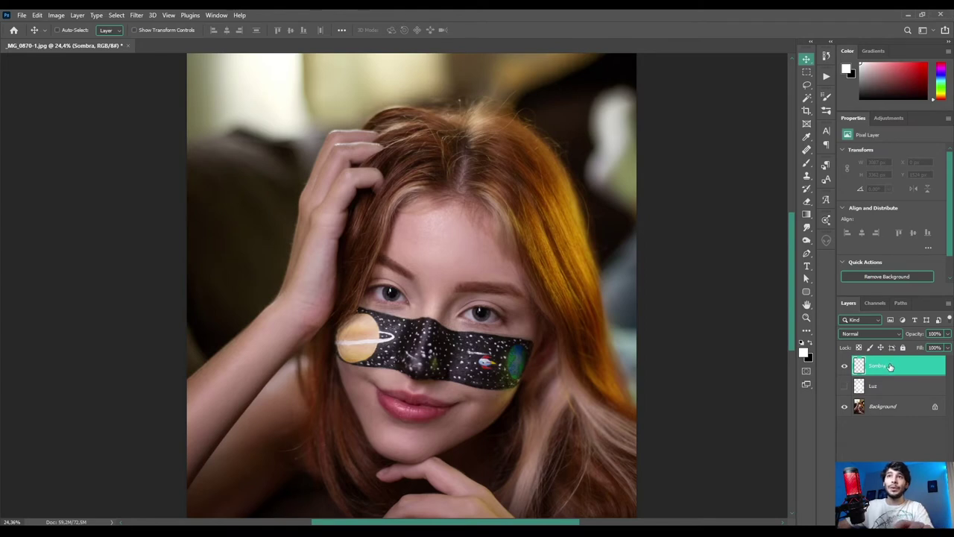
key("b")
key("x")
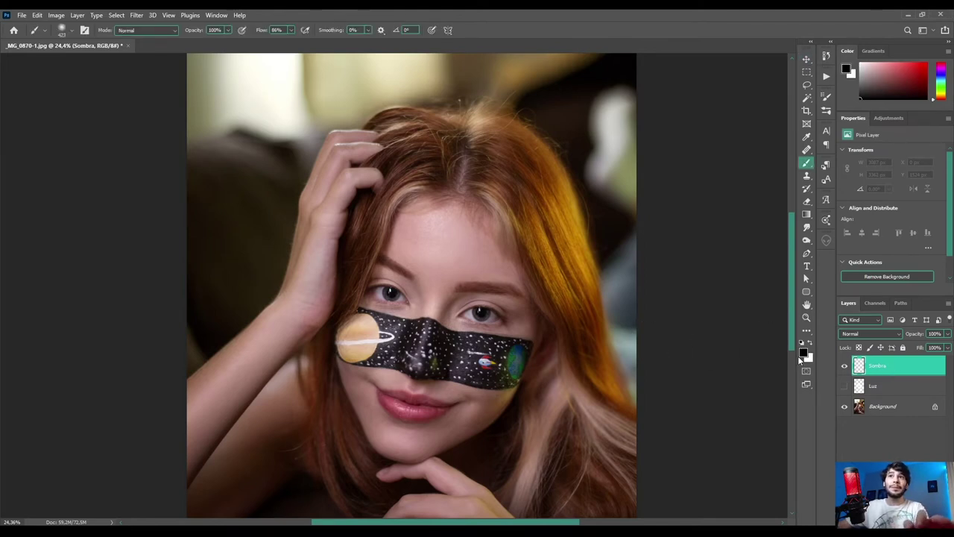
Paint black shadows on the nose, both cheeks, below the lips and right temple
mouse_move(448, 298)
left_mouse_down()
mouse_move(434, 358)
mouse_move(414, 324)
mouse_move(415, 297)
left_mouse_up()
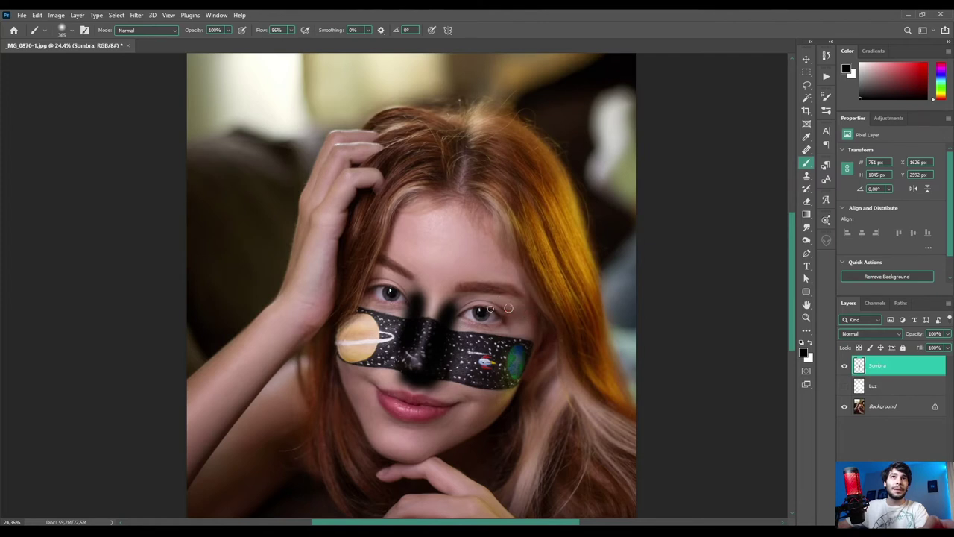
mouse_move(532, 316)
left_mouse_down()
mouse_move(454, 439)
mouse_move(365, 456)
left_mouse_up()
left_click_drag(386, 423, 415, 426)
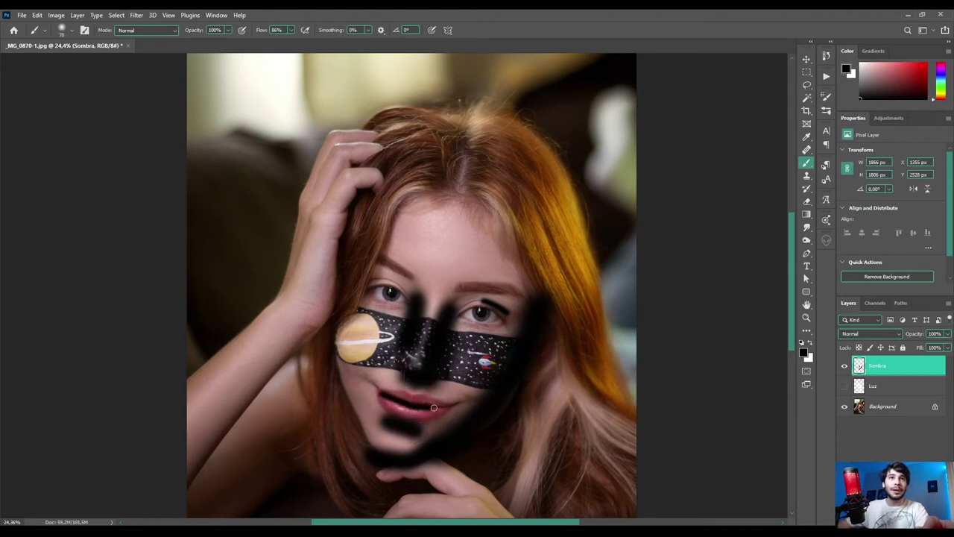
left_click_drag(351, 432, 357, 306)
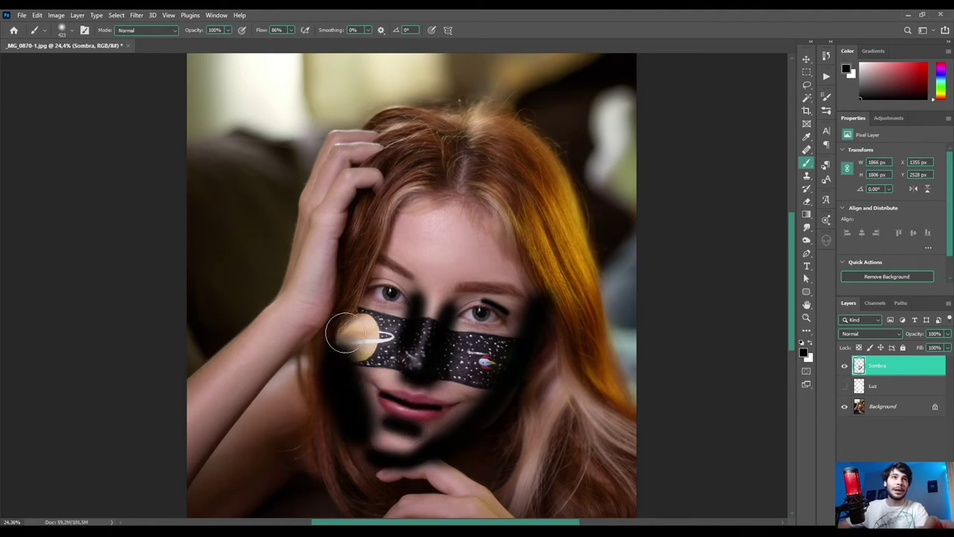
left_click_drag(449, 190, 530, 283)
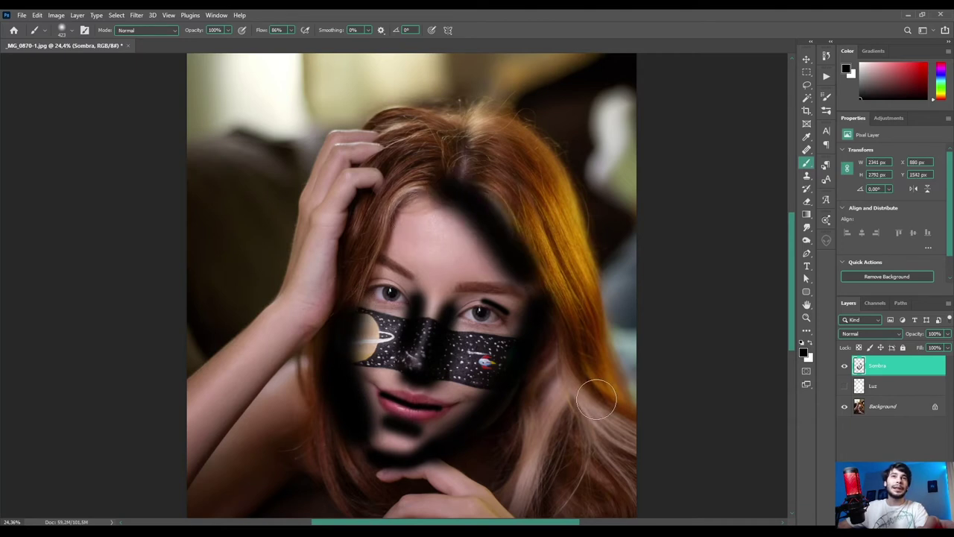
Shade the hand and left forearm in black, then show the Luz layer again
scroll(478, 410, "down", 3)
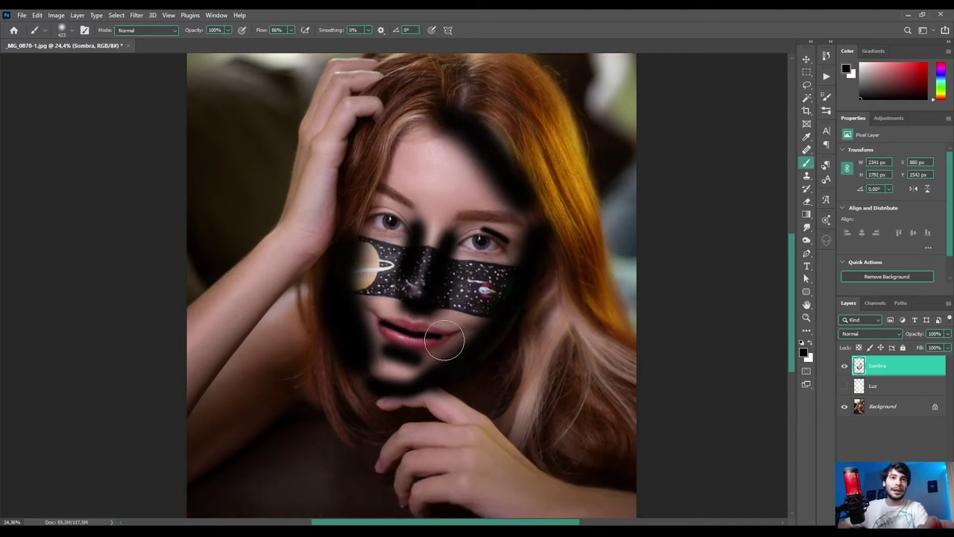
scroll(462, 373, "down", 2)
left_click_drag(496, 393, 652, 443)
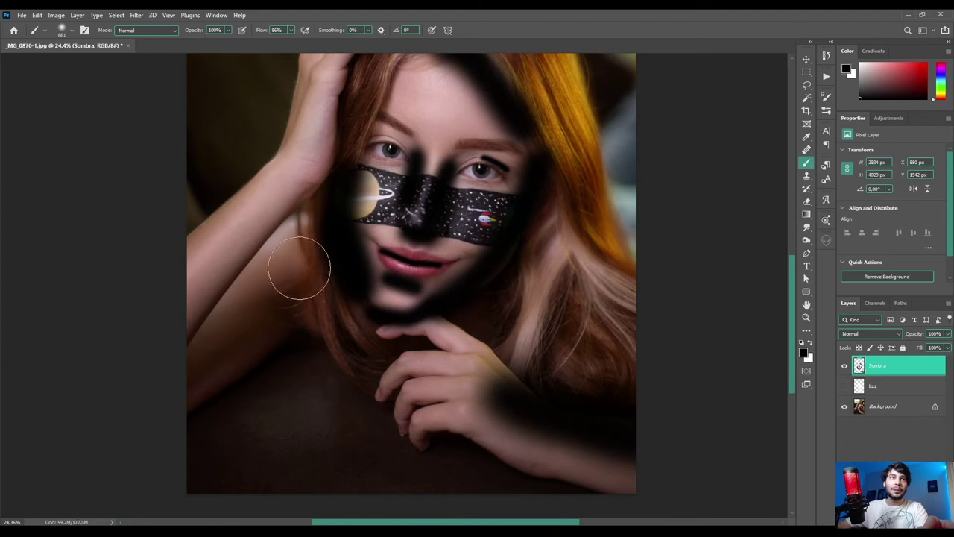
left_click_drag(294, 201, 179, 351)
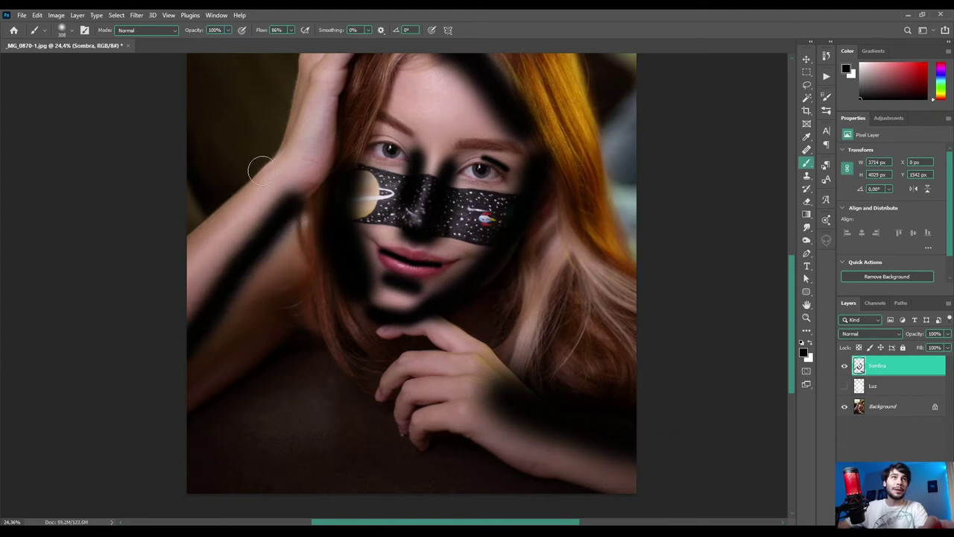
mouse_move(277, 165)
left_mouse_down()
mouse_move(205, 257)
mouse_move(188, 248)
left_mouse_up()
scroll(249, 298, "down", 3)
scroll(249, 298, "up", 1)
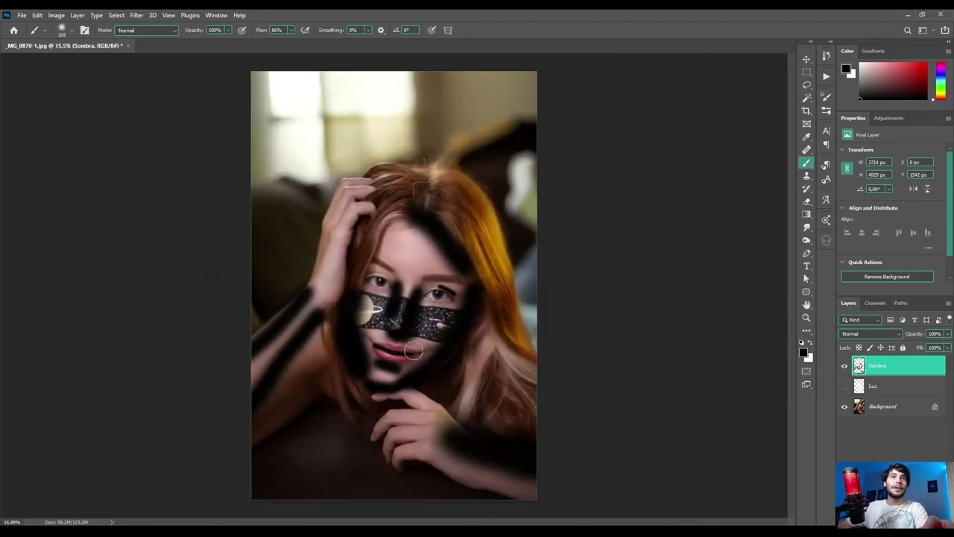
key("v")
left_click(844, 388)
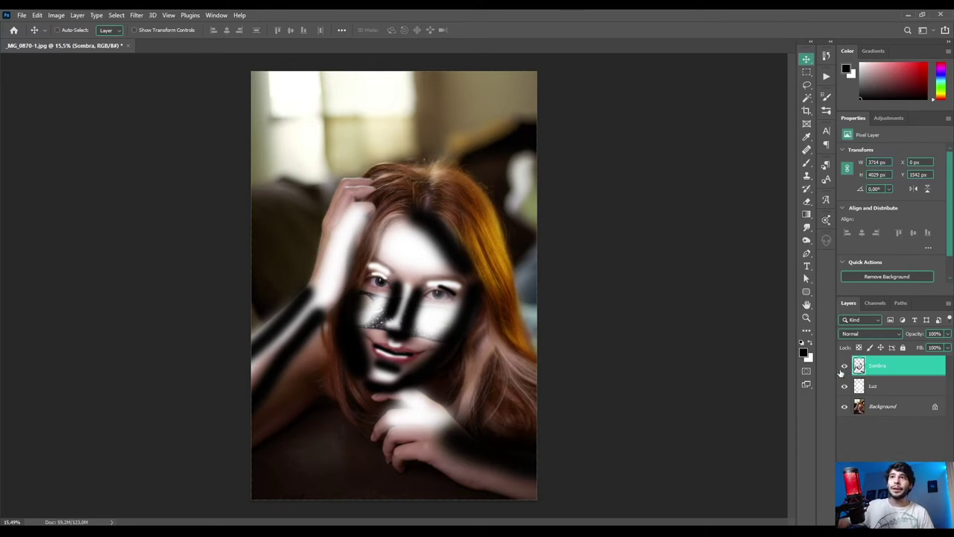
Turn off the Sombra layer's visibility, leaving only the Luz highlights showing
left_click(845, 367)
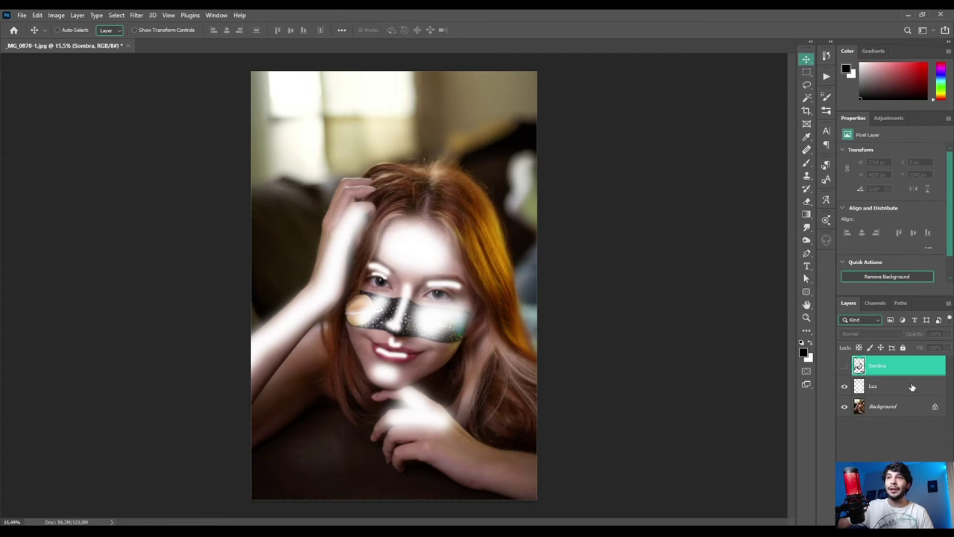
In Luz's Blending Options, move the Underlying Layer black Blend If slider to 81
double_click(912, 387)
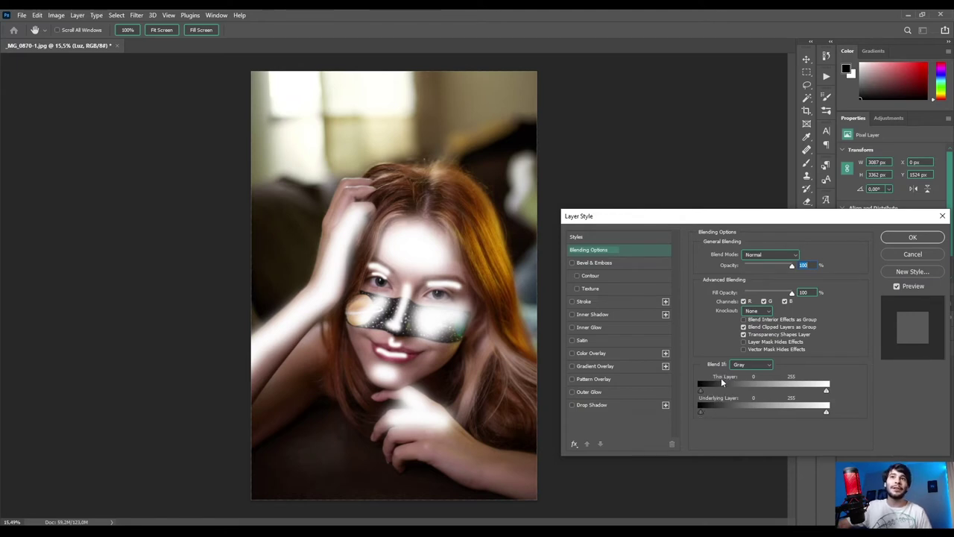
left_click_drag(719, 217, 700, 94)
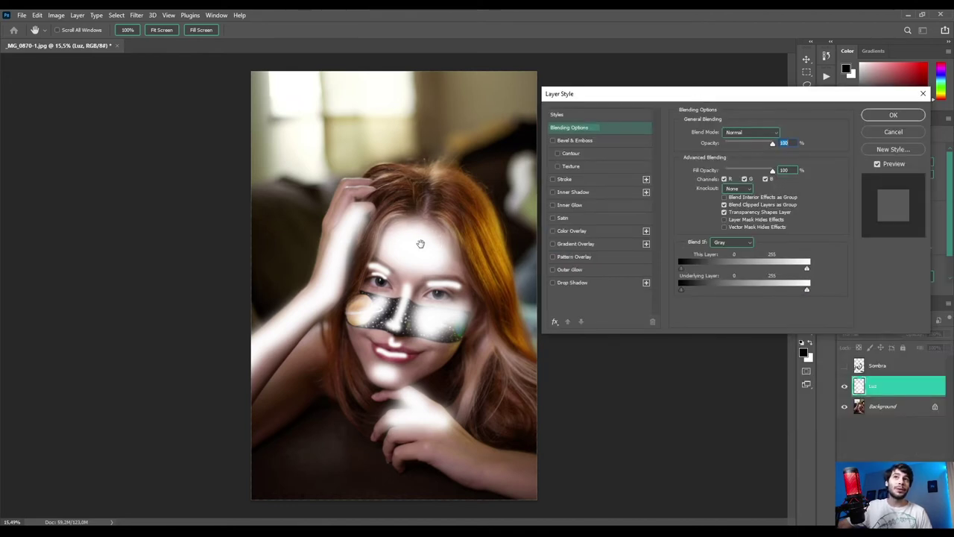
mouse_move(682, 268)
left_mouse_down()
mouse_move(751, 275)
mouse_move(646, 273)
left_mouse_up()
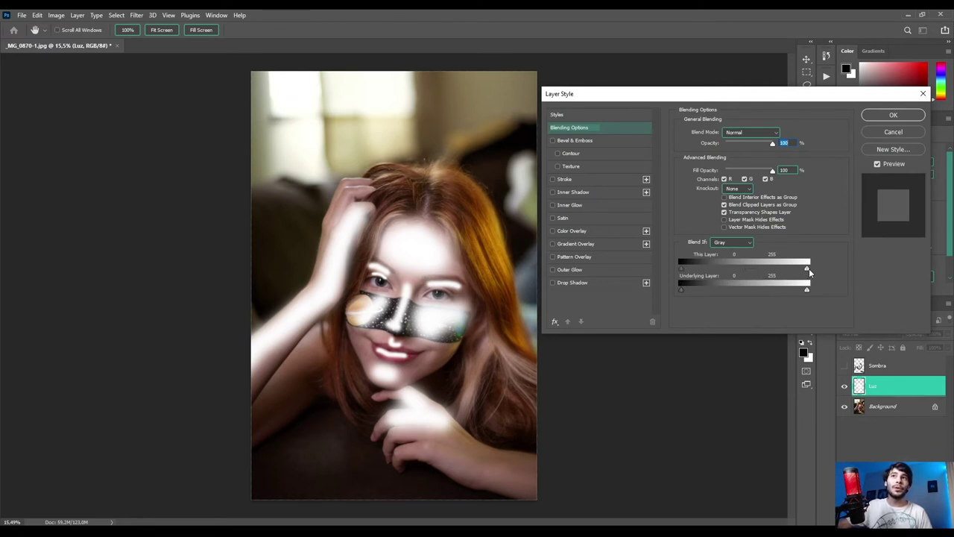
left_click_drag(809, 269, 812, 269)
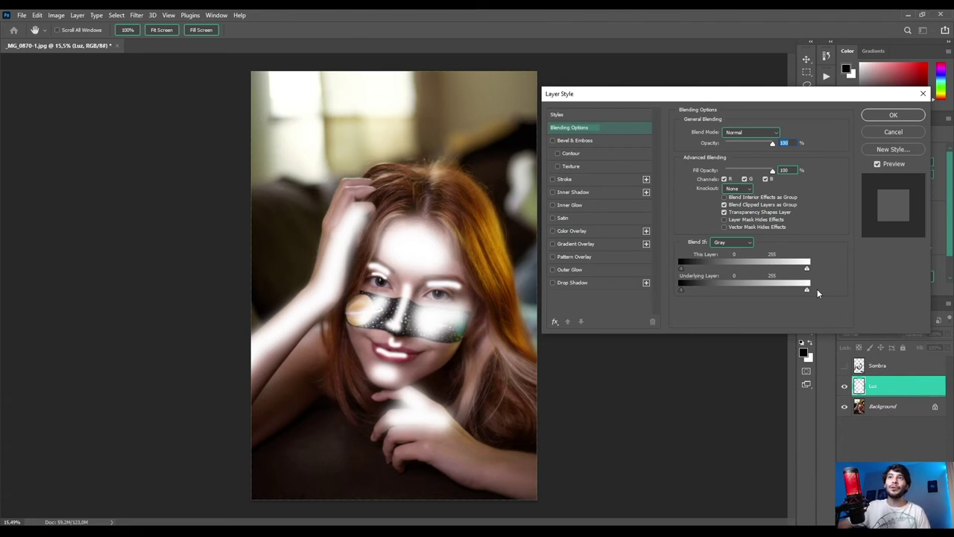
mouse_move(690, 294)
left_mouse_down()
mouse_move(722, 296)
mouse_move(666, 290)
left_mouse_up()
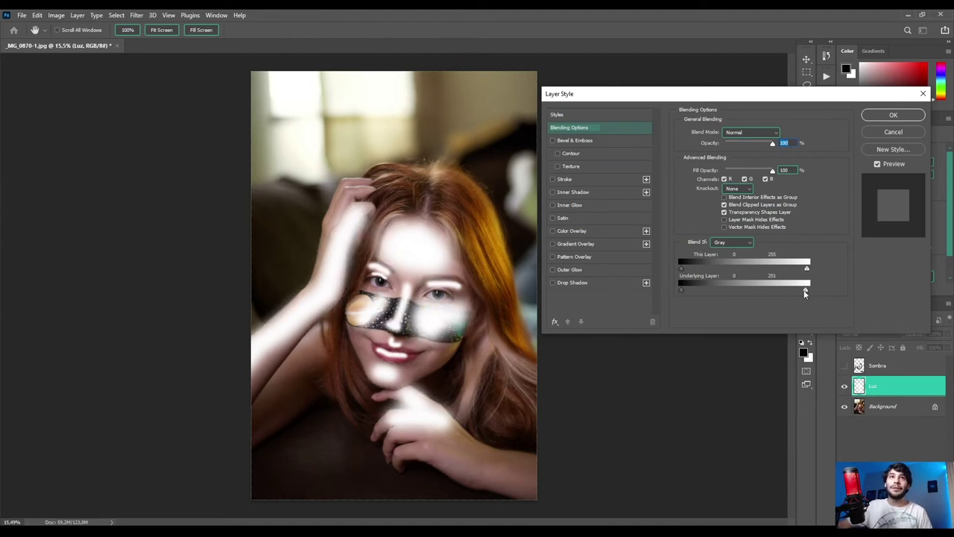
mouse_move(778, 291)
left_mouse_down()
mouse_move(757, 290)
mouse_move(807, 290)
left_mouse_up()
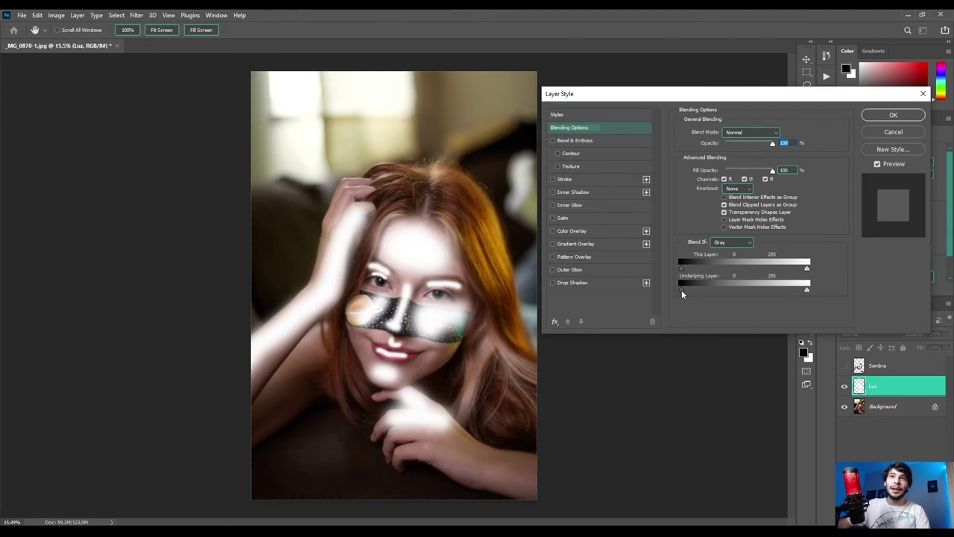
left_click_drag(681, 289, 705, 288)
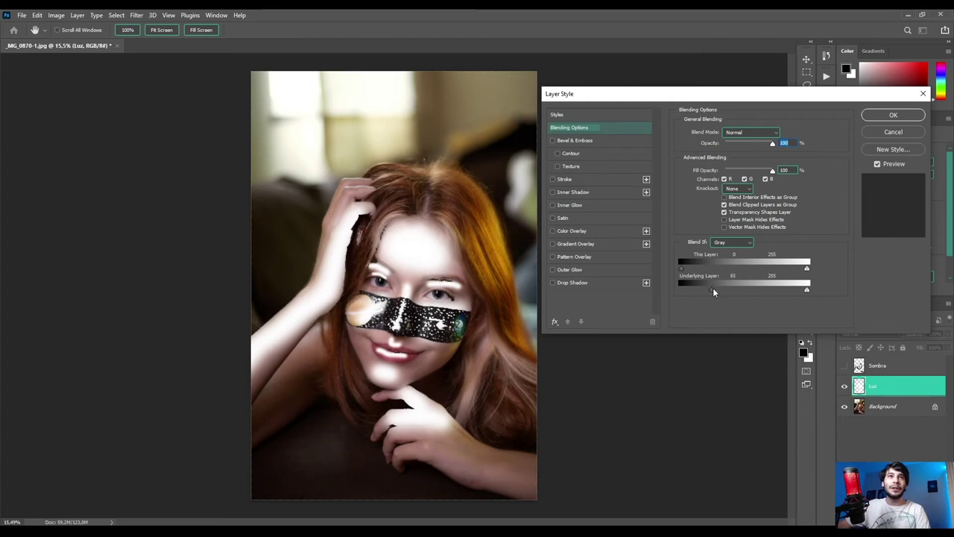
left_click_drag(706, 289, 721, 292)
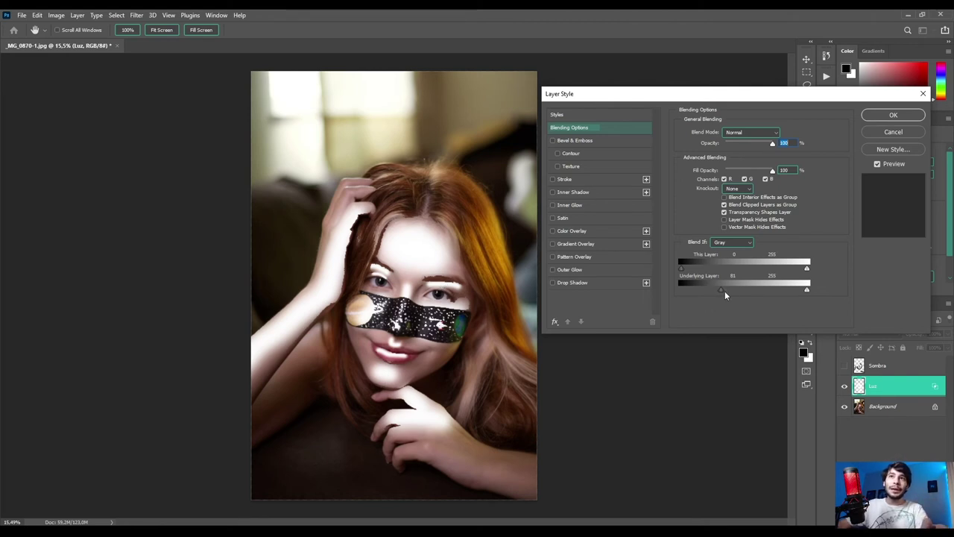
Alt-split Luz's Underlying Layer black slider to 81/210
key("alt")
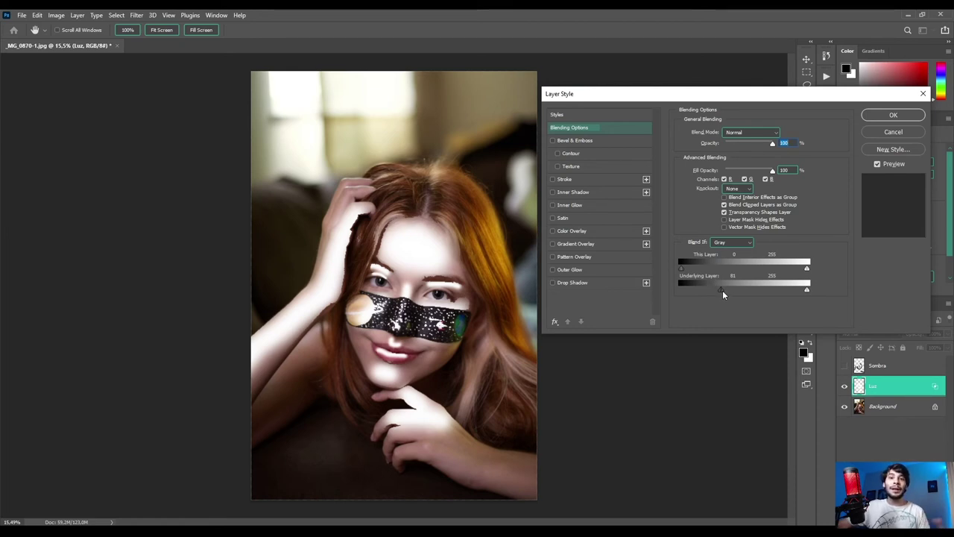
left_click_drag(722, 290, 769, 296)
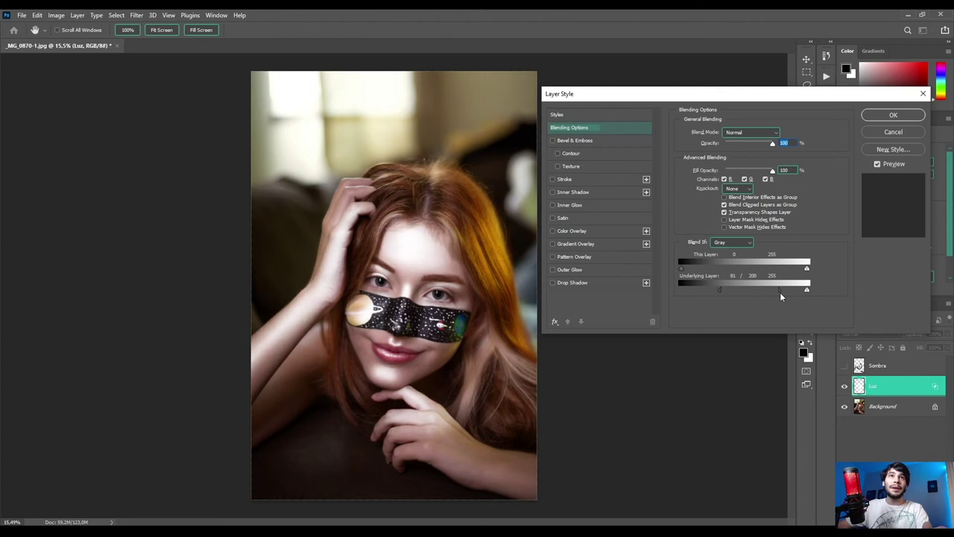
left_click_drag(781, 297, 787, 296)
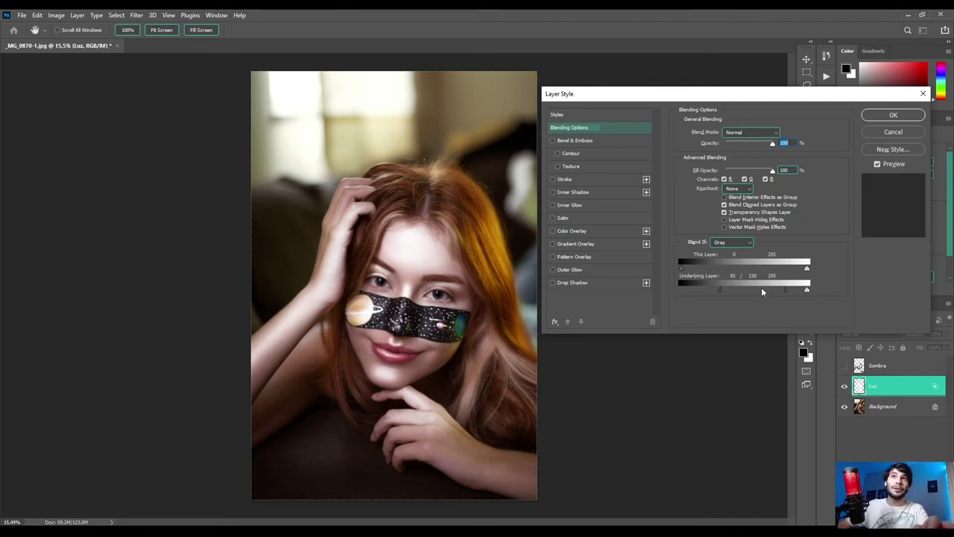
Set Luz to Soft Light at 57% opacity, compare with Preview, and apply
left_click(736, 133)
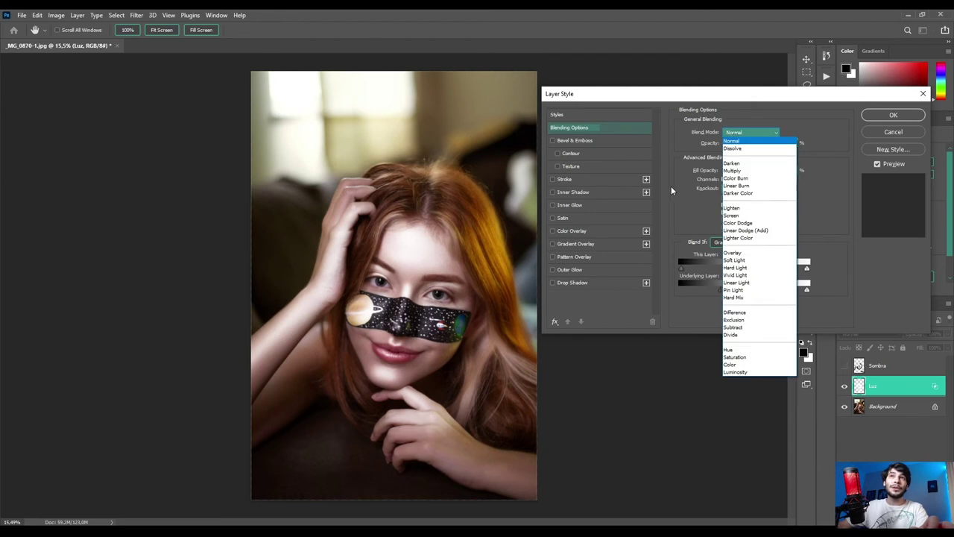
left_click(732, 260)
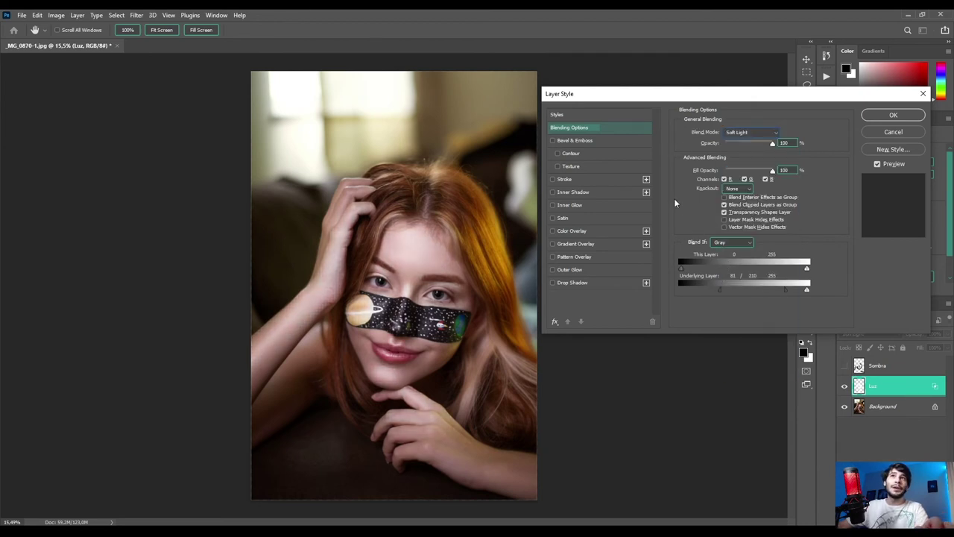
left_click(877, 164)
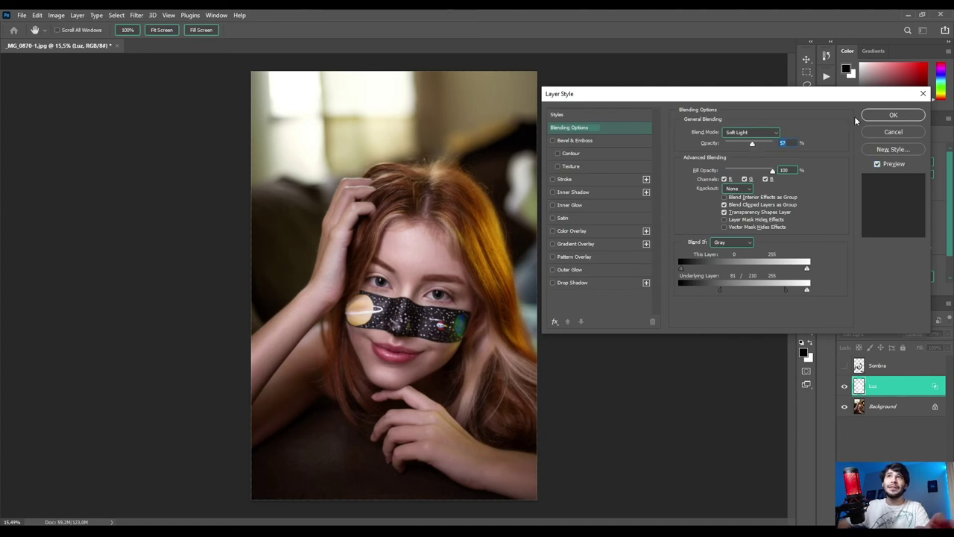
left_click(880, 117)
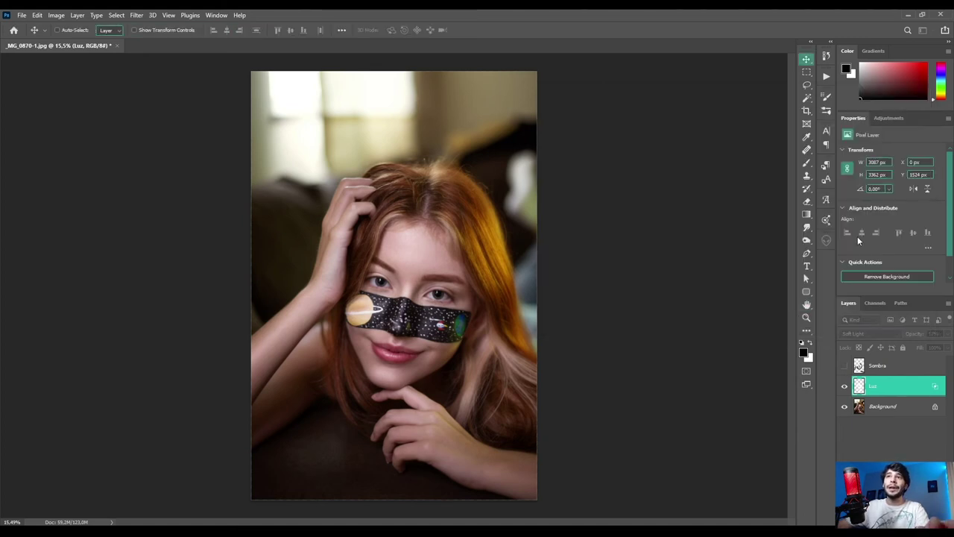
Toggle Luz on and off to compare, then show and select the Sombra layer
left_click(845, 385)
left_click(845, 385)
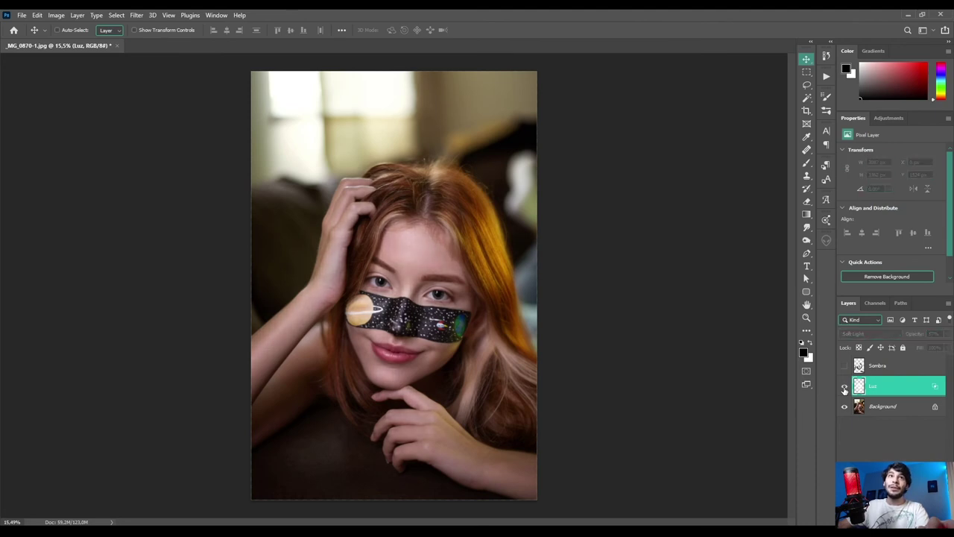
left_click(845, 387)
left_click(845, 387)
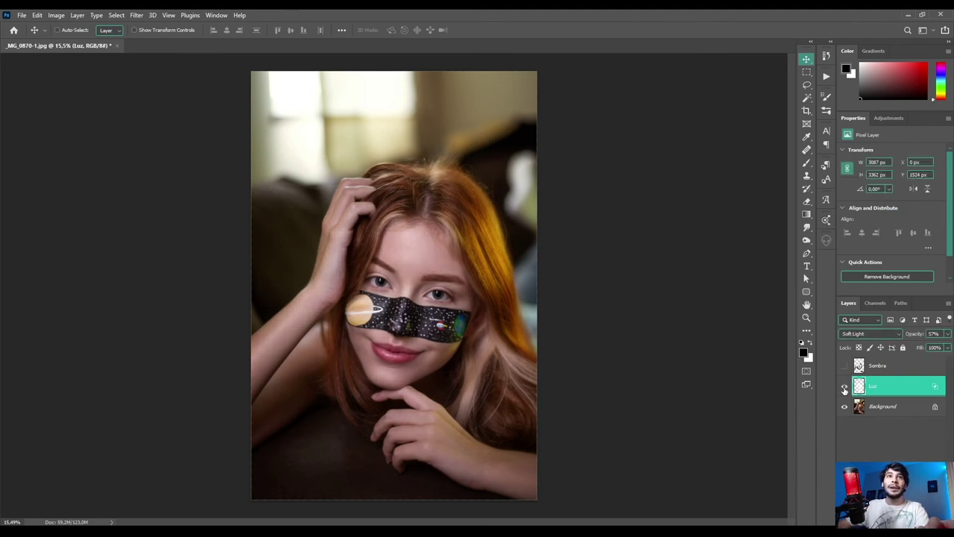
left_click(845, 387)
left_click(845, 387)
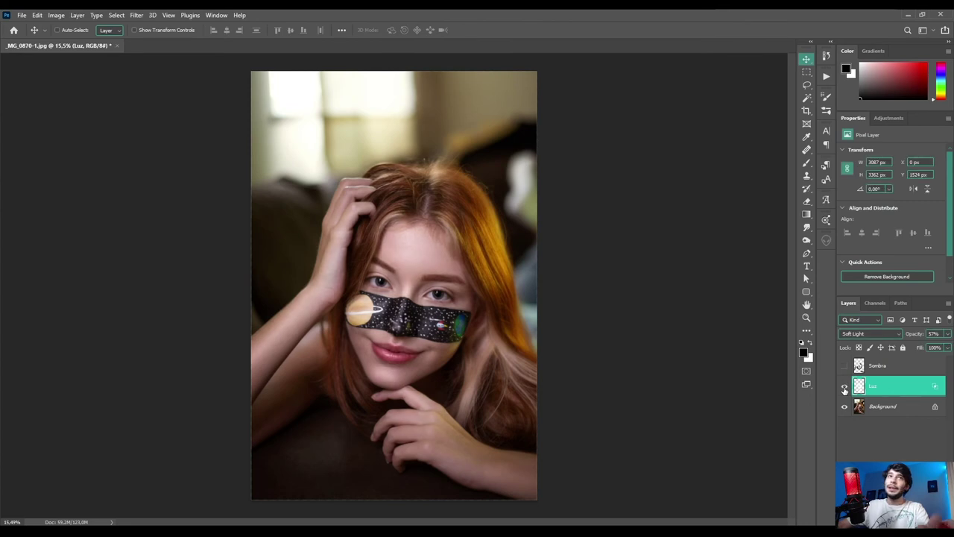
left_click(844, 366)
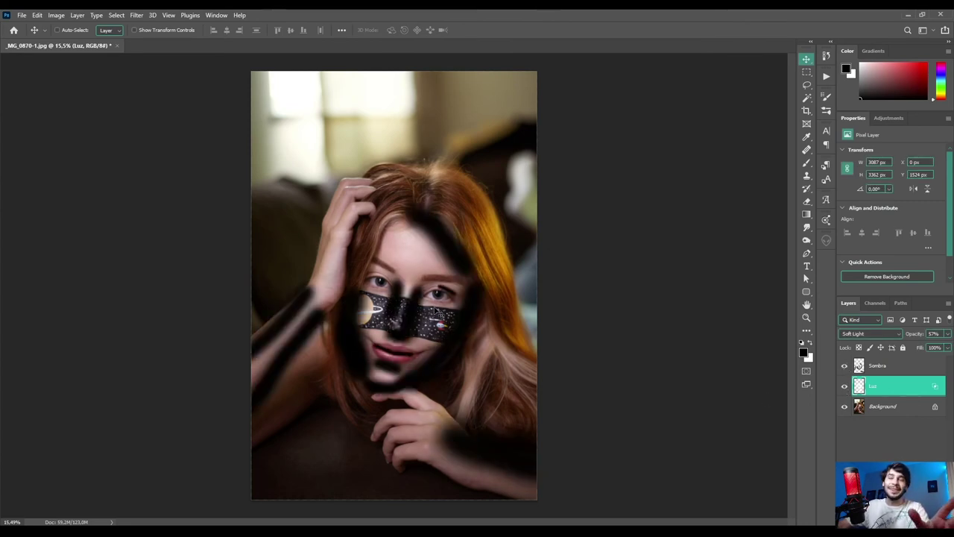
left_click(877, 367)
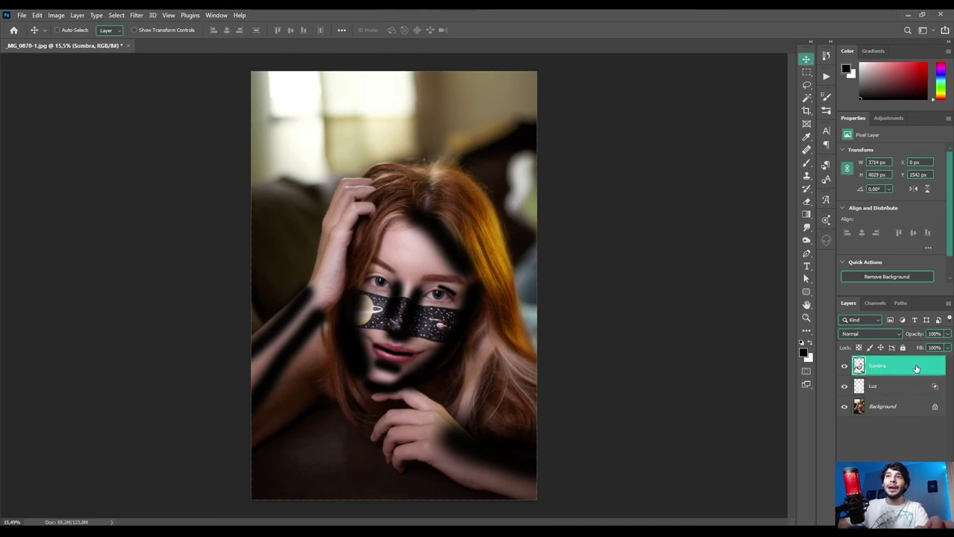
Give Sombra an underlying Blend If of 10/124, Soft Light at 55% opacity, and apply
double_click(917, 368)
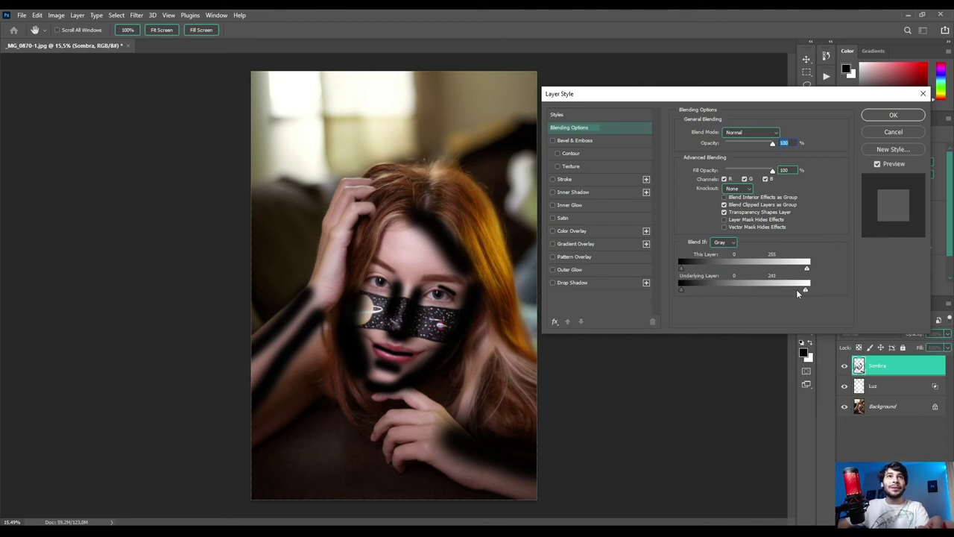
left_click_drag(784, 292, 691, 292)
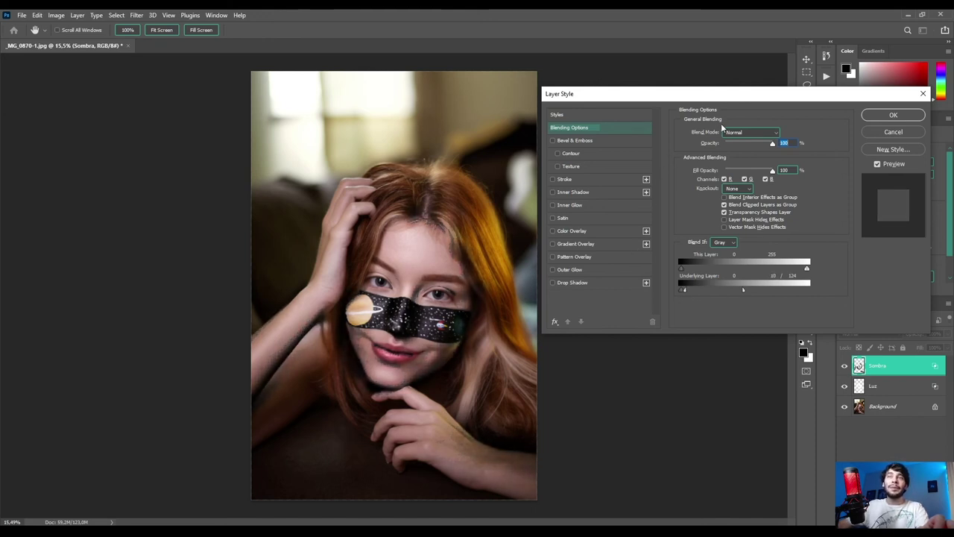
left_click(744, 132)
left_click(733, 260)
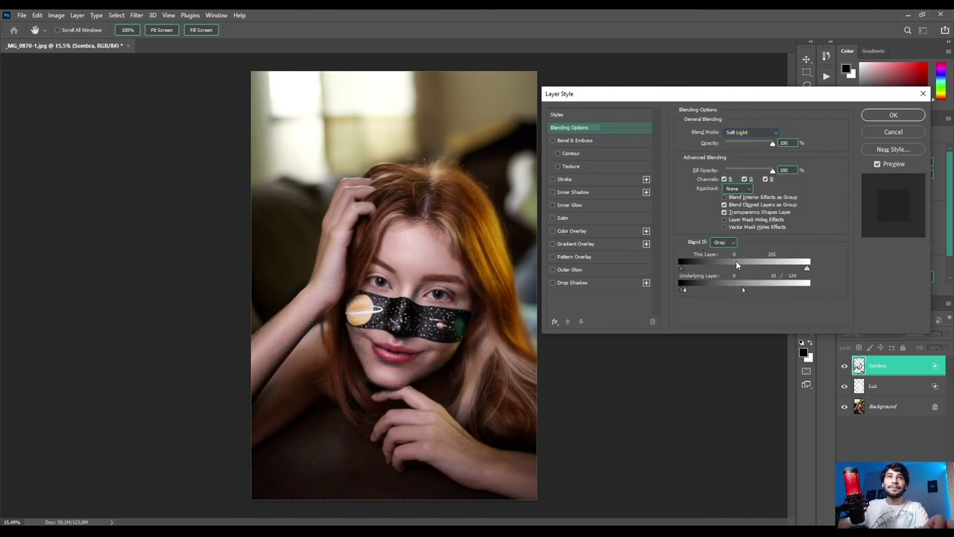
left_click(751, 145)
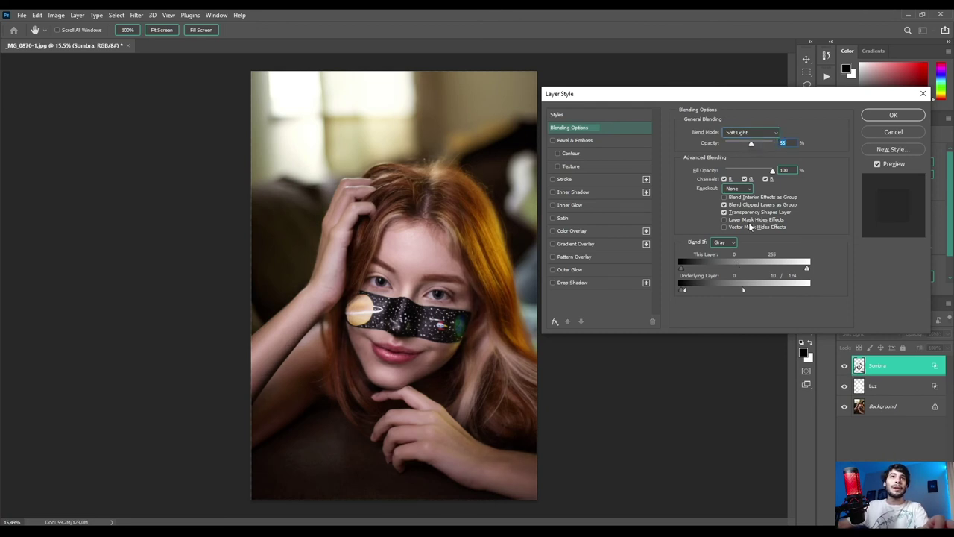
left_click(893, 115)
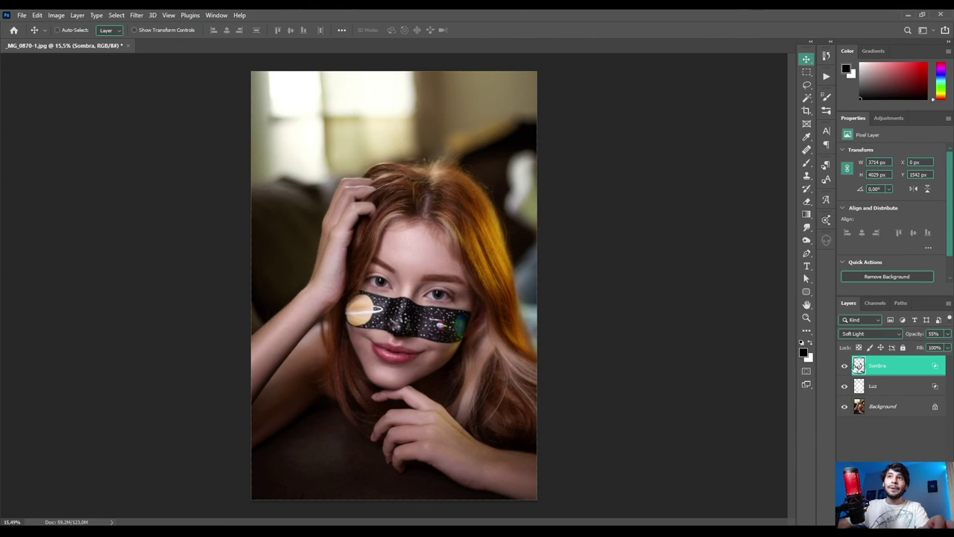
mouse_move(845, 366)
left_mouse_down()
mouse_move(844, 394)
mouse_move(843, 368)
left_mouse_up()
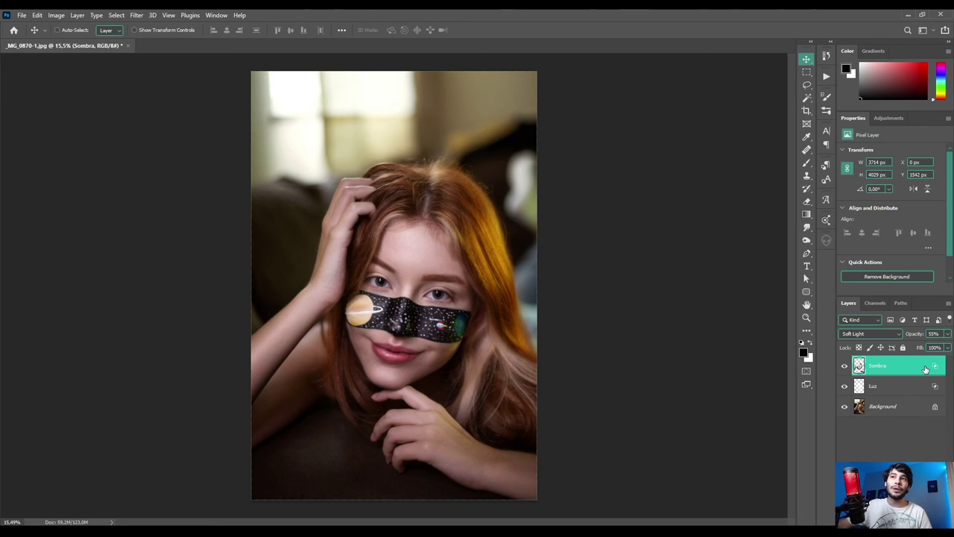
double_click(927, 369)
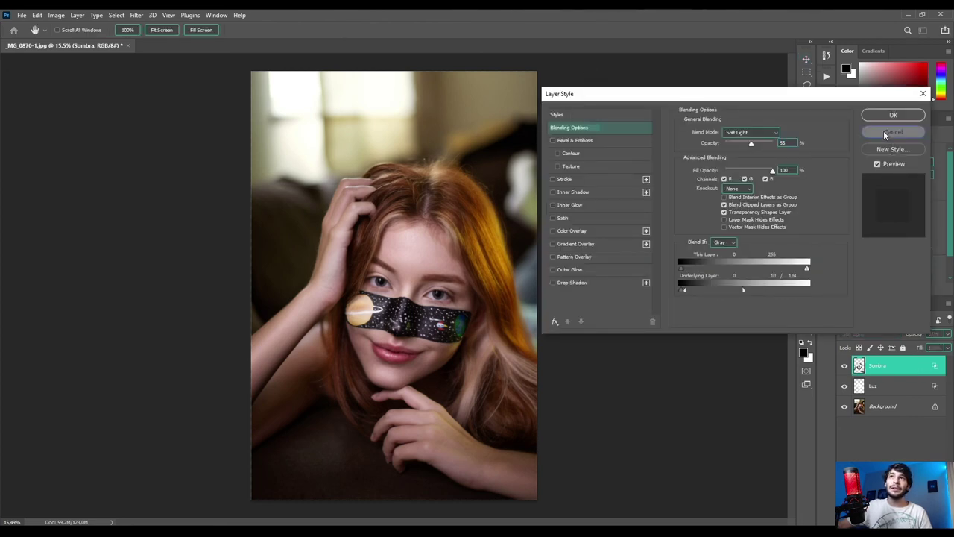
left_click(885, 132)
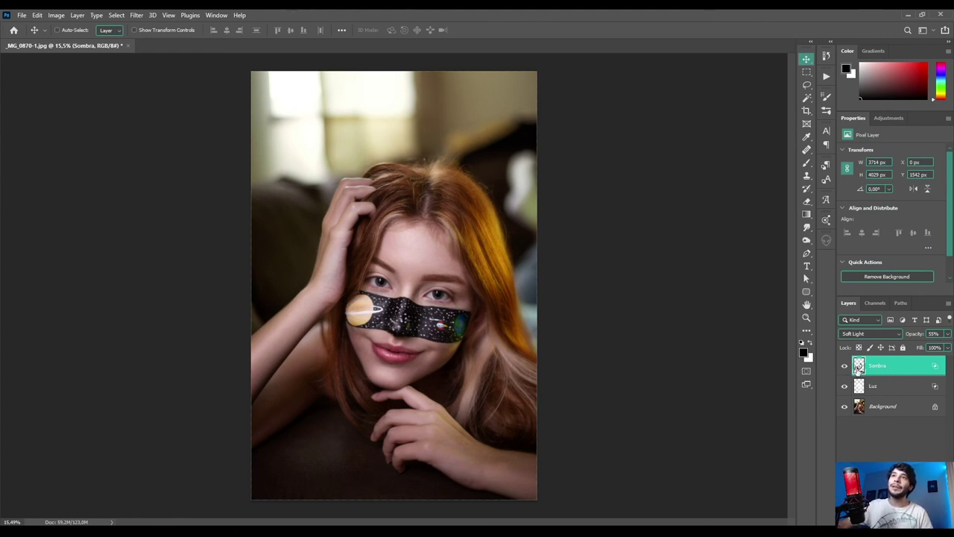
left_click(845, 366)
left_click(845, 365)
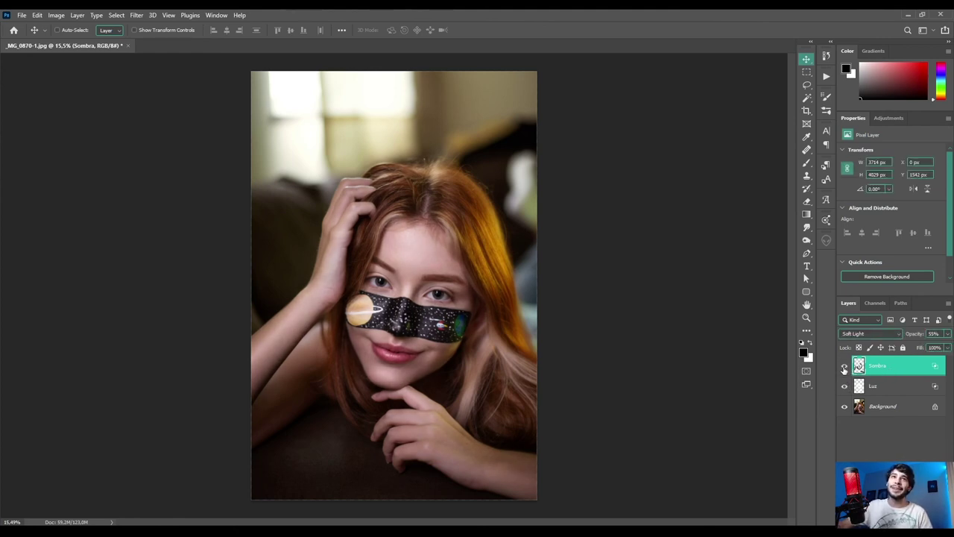